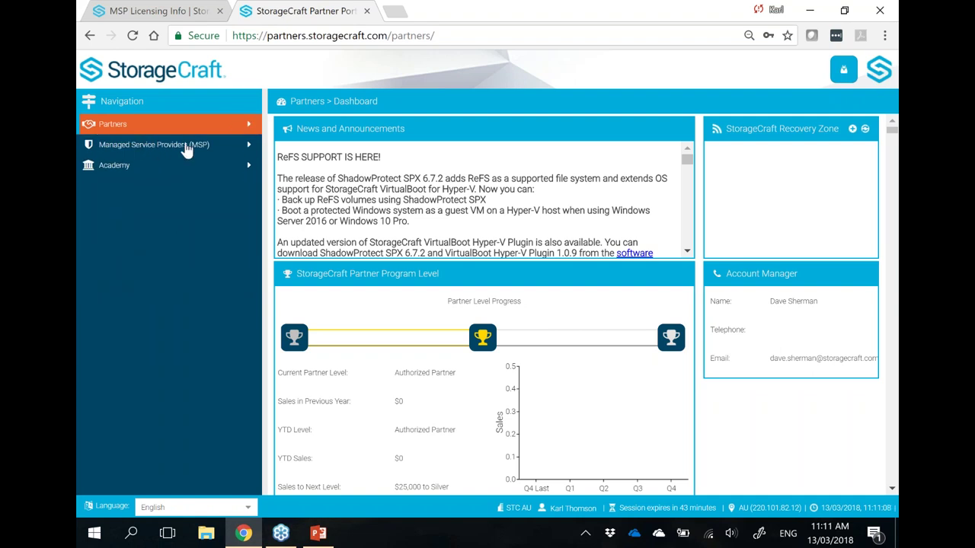
View the Managed Service Providers overview and open the Key Management page
left_click(249, 146)
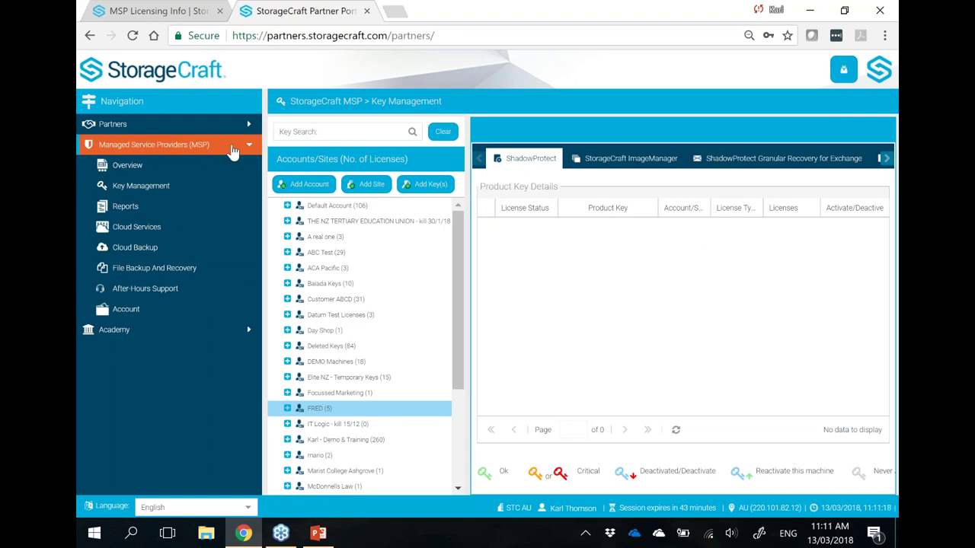
left_click(187, 164)
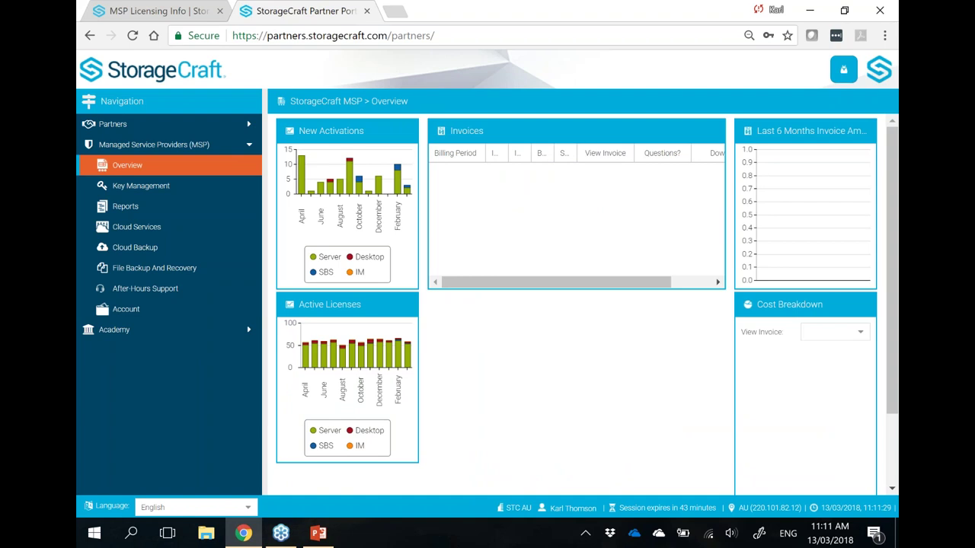
left_click(145, 186)
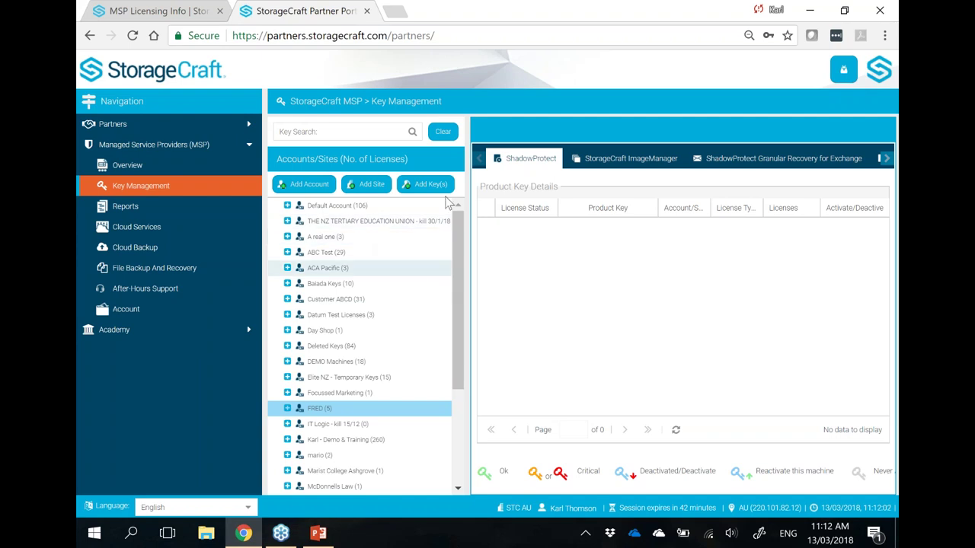
Start a new account named "Pauls tire shop" and discard it without saving
left_click(329, 192)
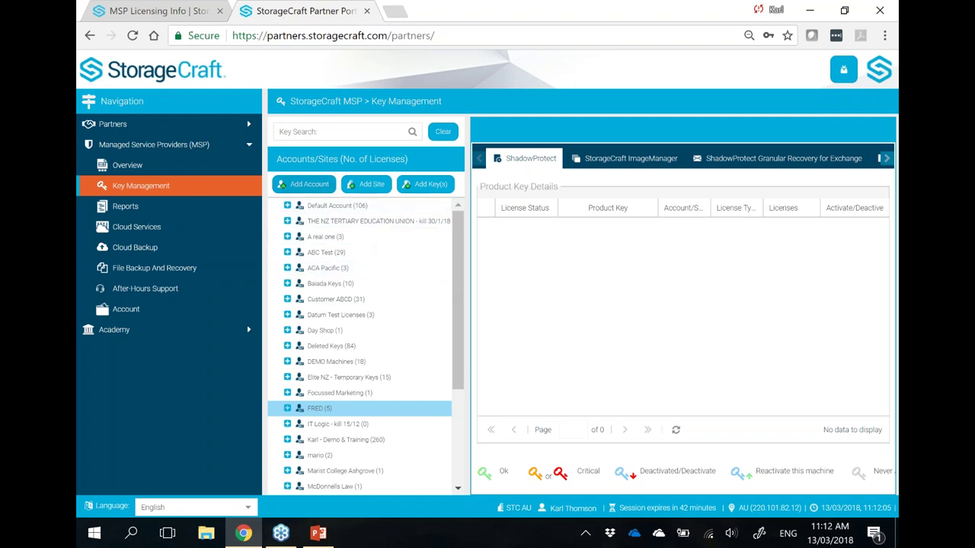
left_click(419, 241)
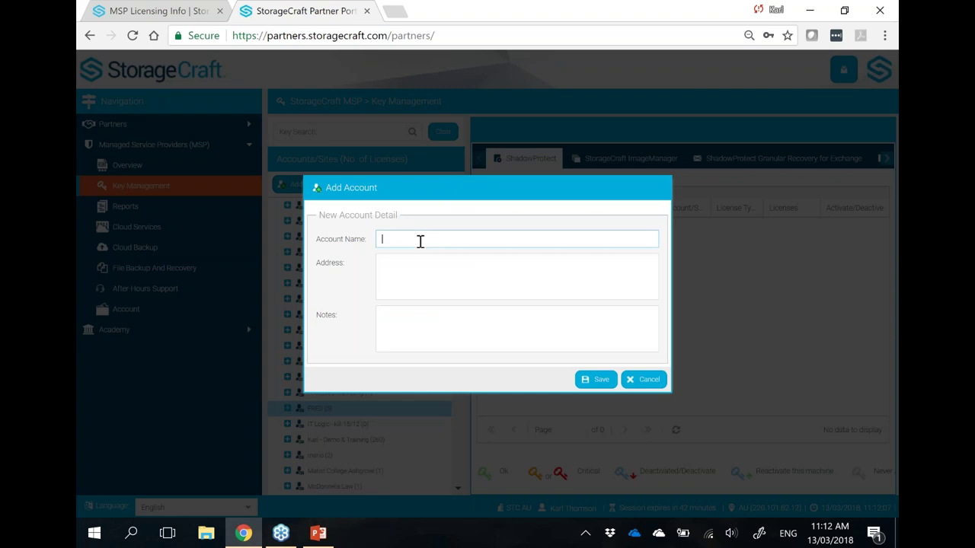
type("Pauls tire shop")
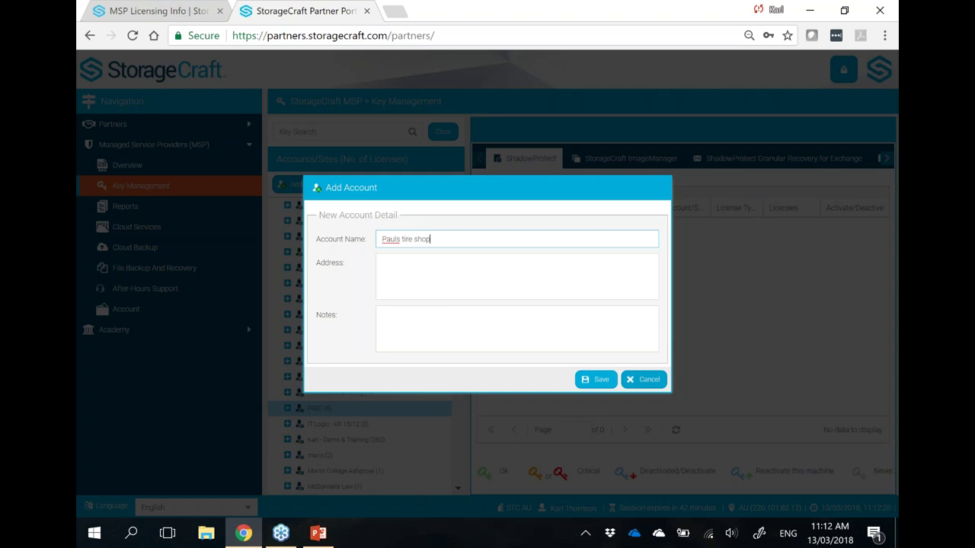
left_click(643, 379)
Look over the form for adding product keys and the list of downloadable installers
left_click(431, 185)
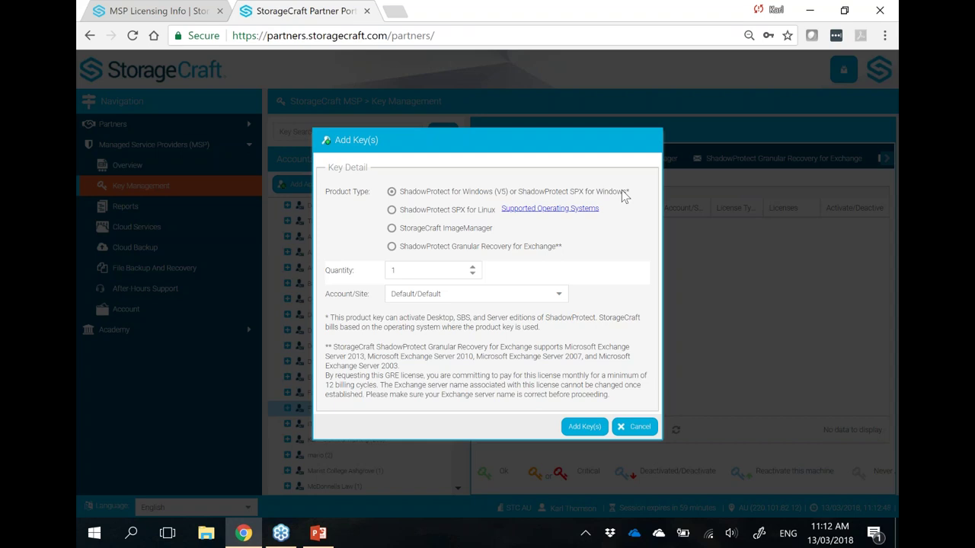
left_click(638, 427)
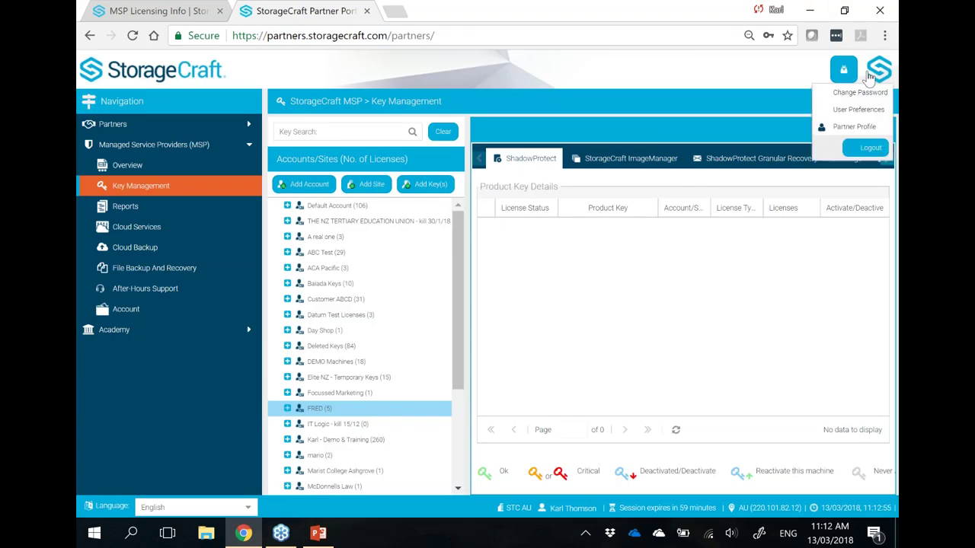
mouse_move(843, 67)
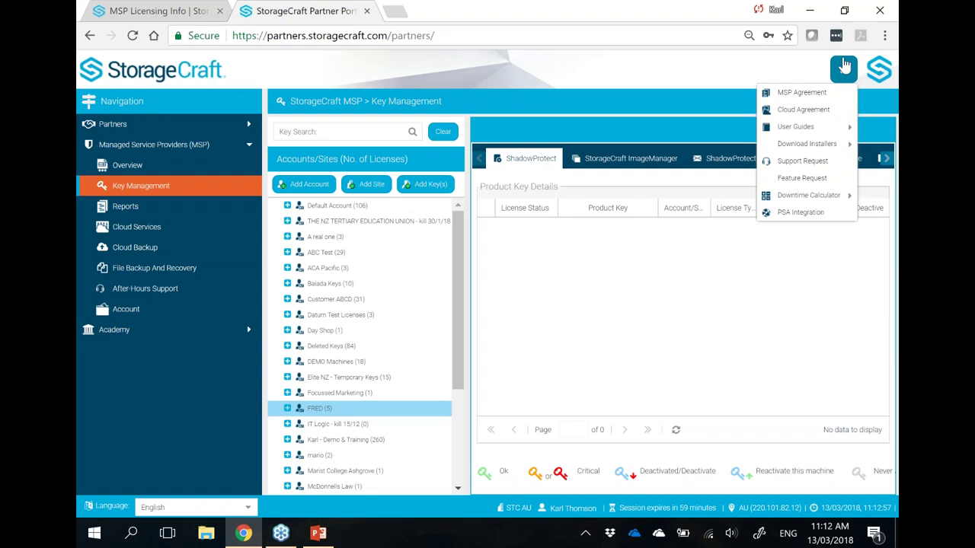
mouse_move(810, 147)
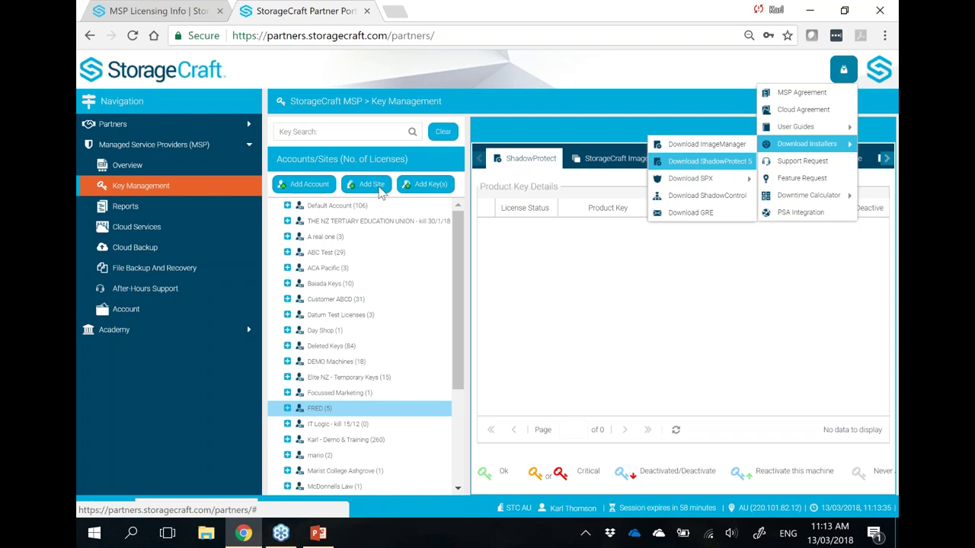
Add 10 keys for ShadowProtect for Windows (V5) or SPX for Windows to the Toshiba/Site A account
left_click(430, 184)
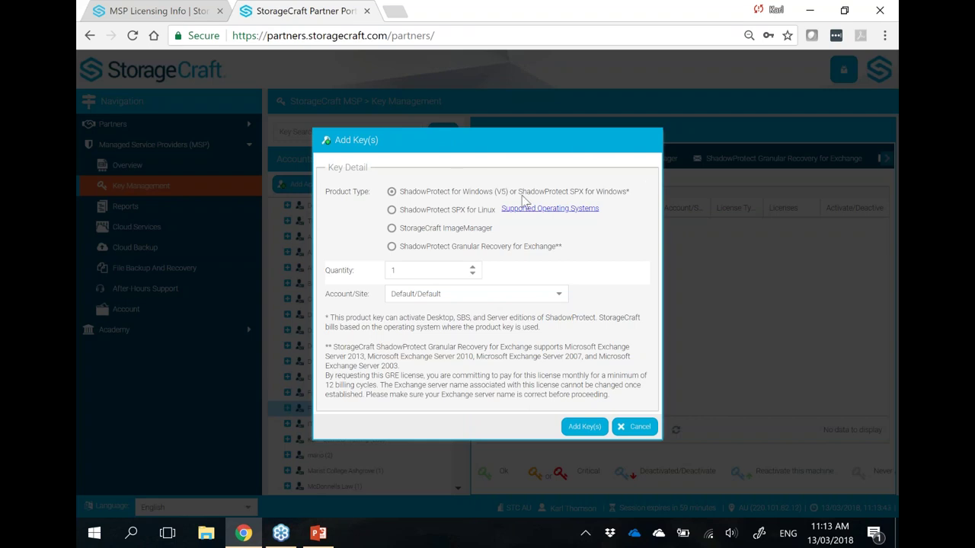
left_click(414, 271)
type("10")
left_click(472, 294)
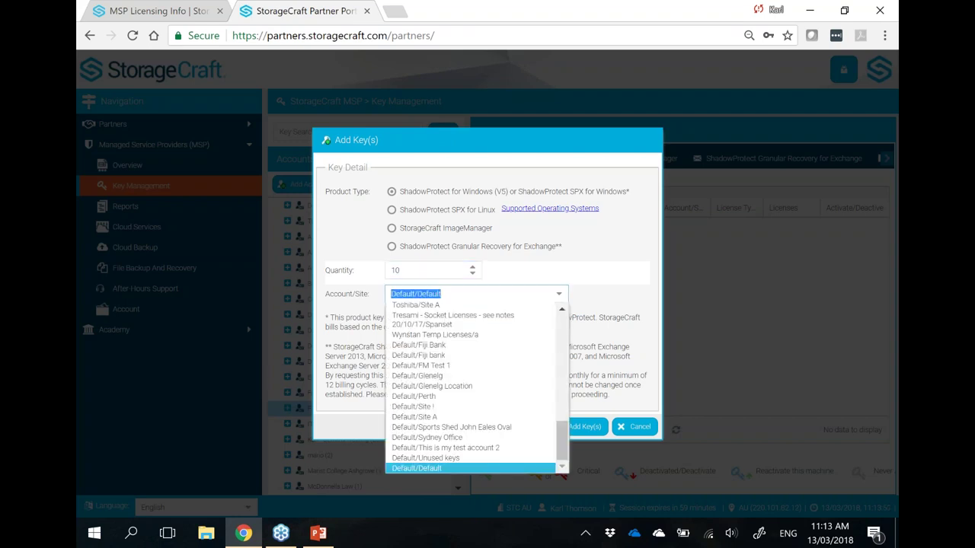
left_click(479, 306)
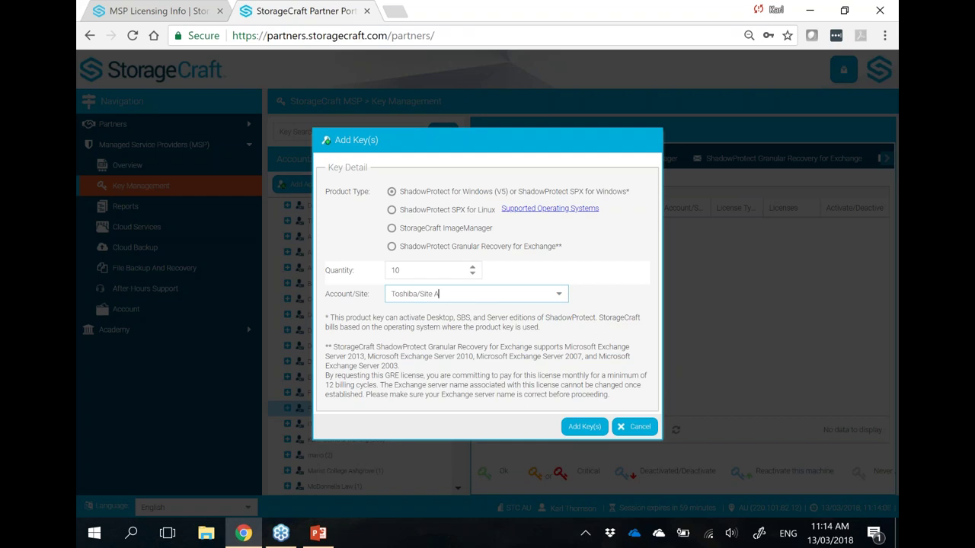
left_click(569, 425)
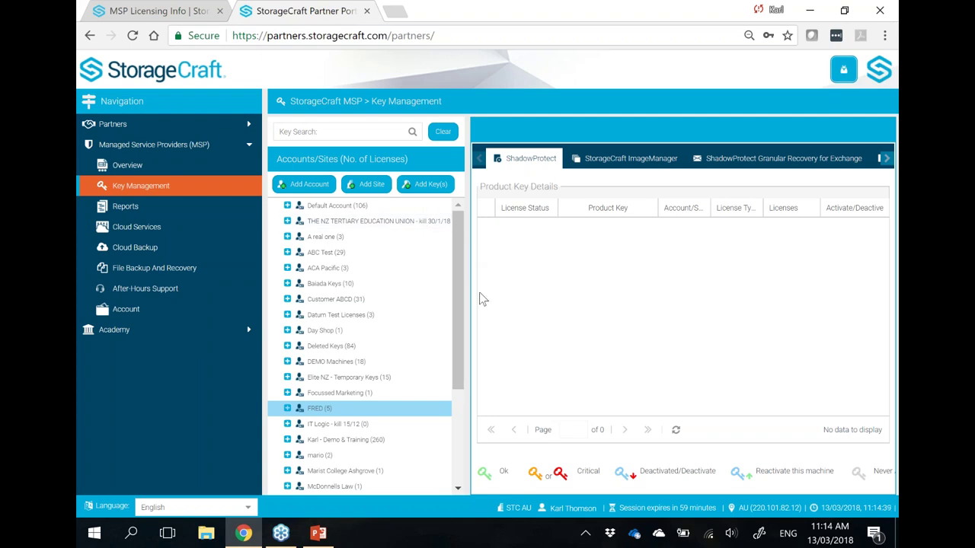
Open the Internal site under the Demo & Training account and examine its keys, including the first key's activation details and another key's account assignment
left_click(288, 440)
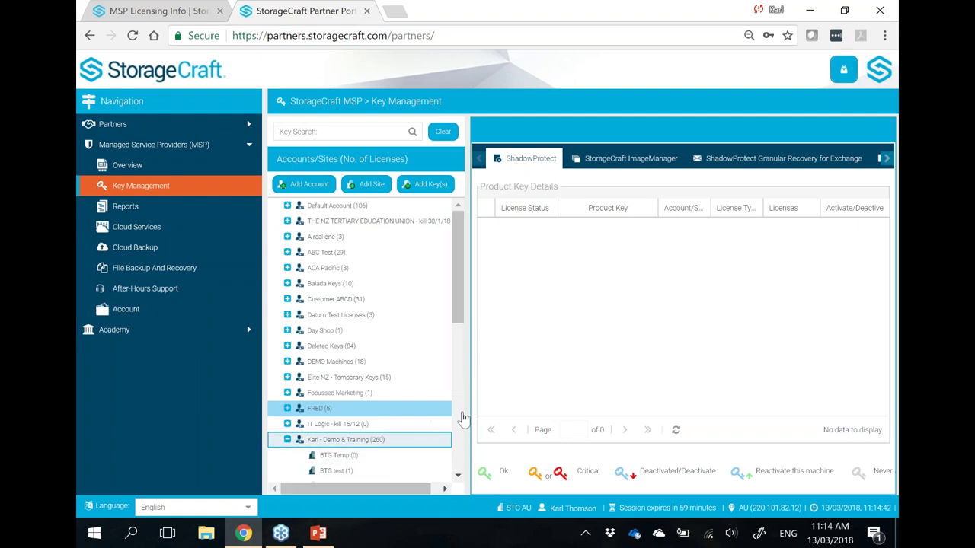
left_click_drag(463, 302, 466, 381)
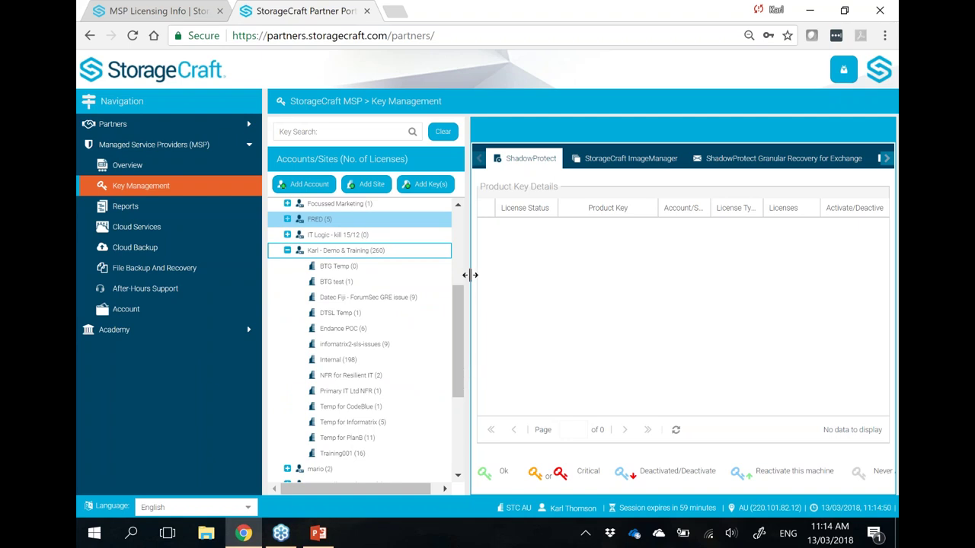
left_click(388, 361)
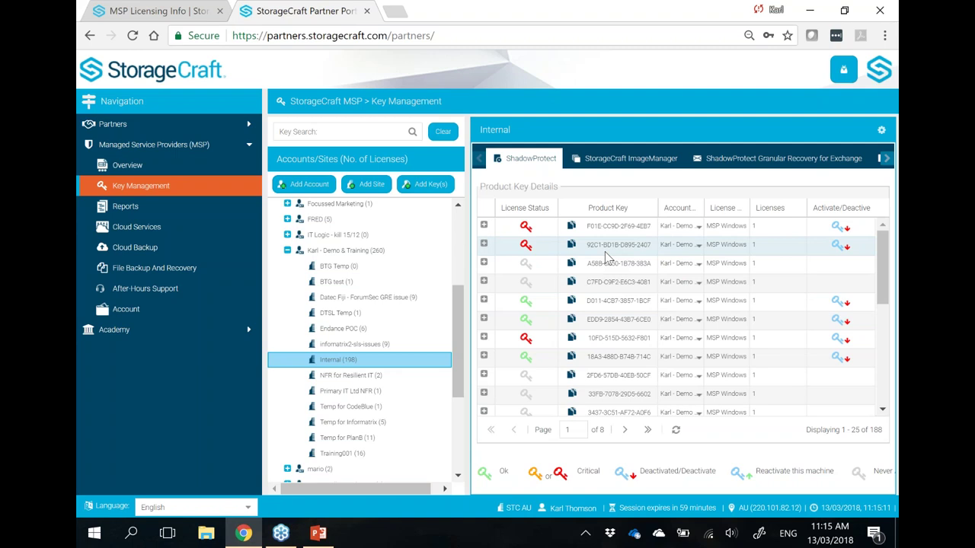
left_click(483, 225)
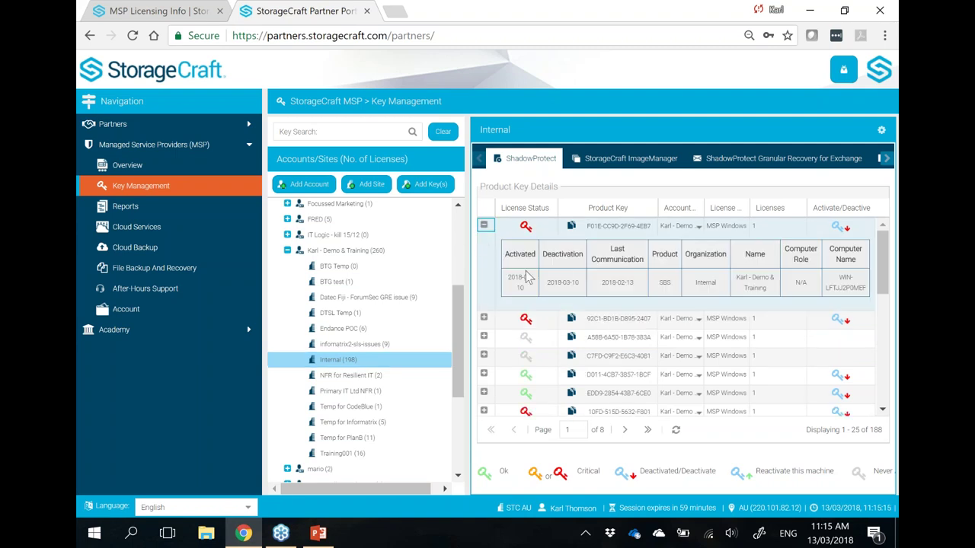
left_click(663, 283)
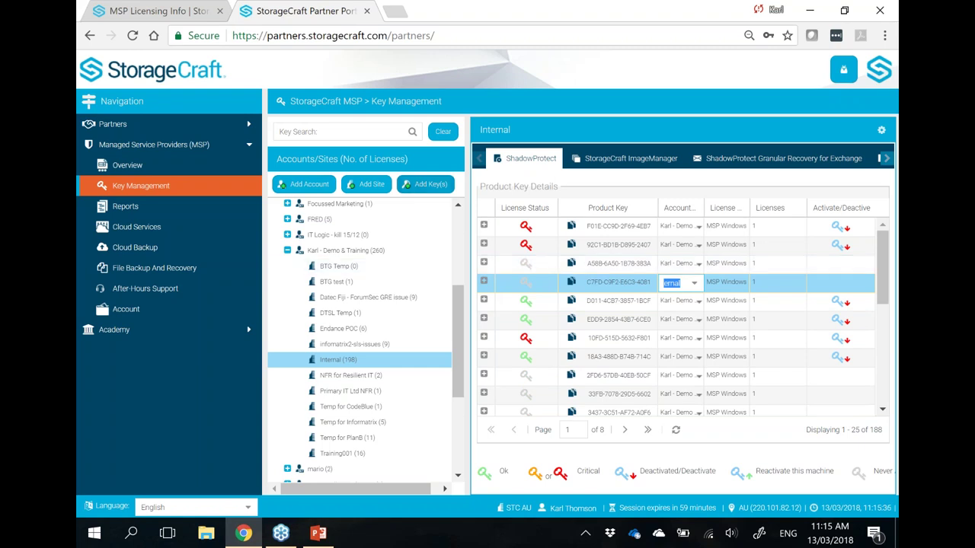
Review the new-key options for SPX for Linux, ImageManager and Granular Recovery for Exchange, highlighting the "12 billing cycles" commitment, and close without adding keys
left_click(444, 185)
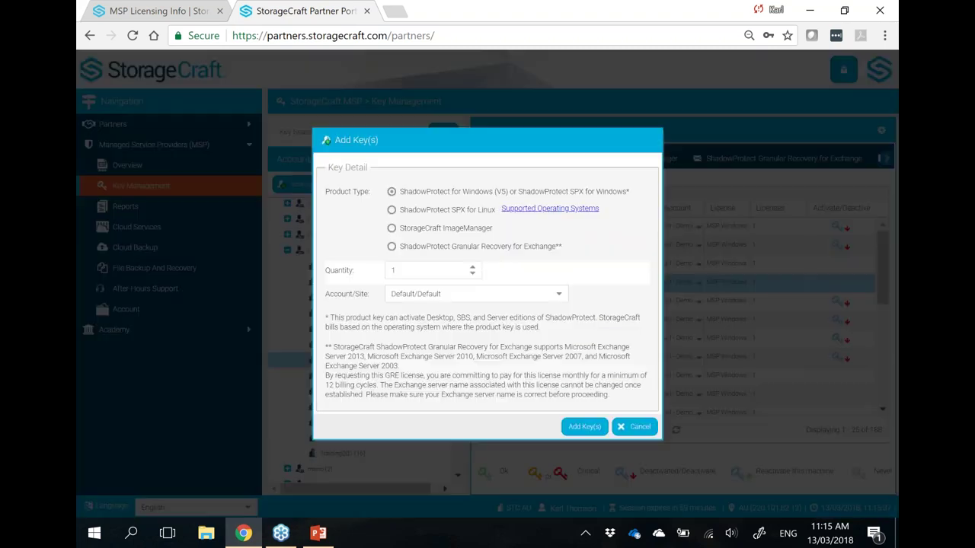
left_click(427, 211)
left_click(460, 230)
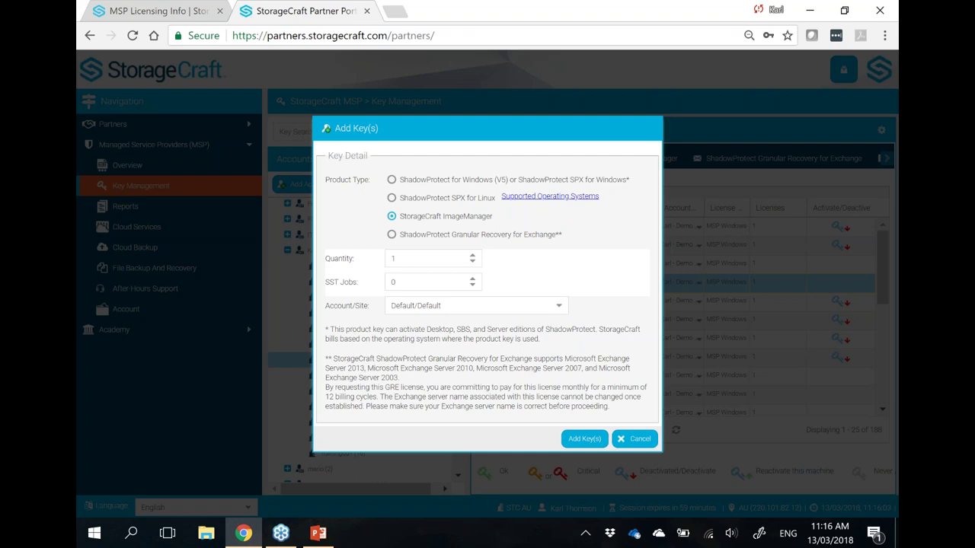
left_click(391, 233)
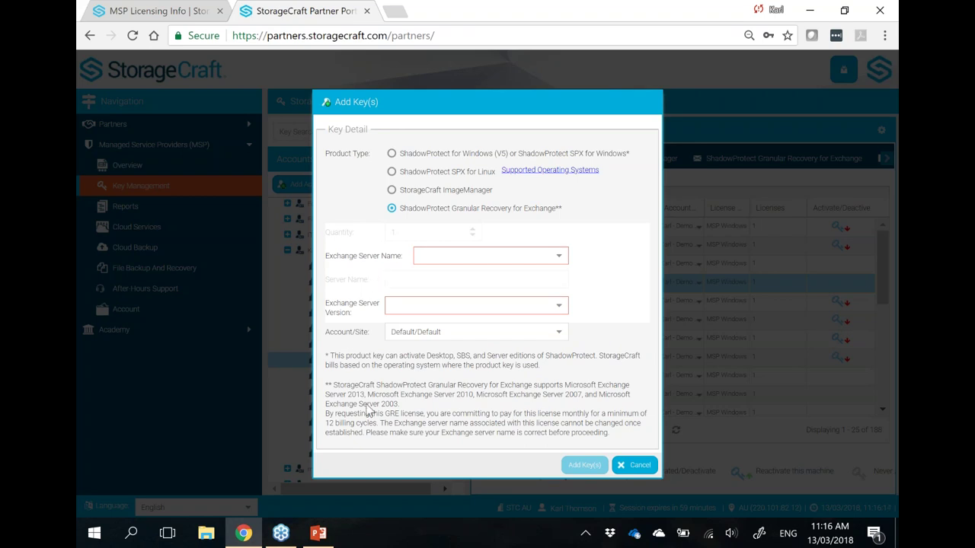
left_click_drag(366, 421, 341, 428)
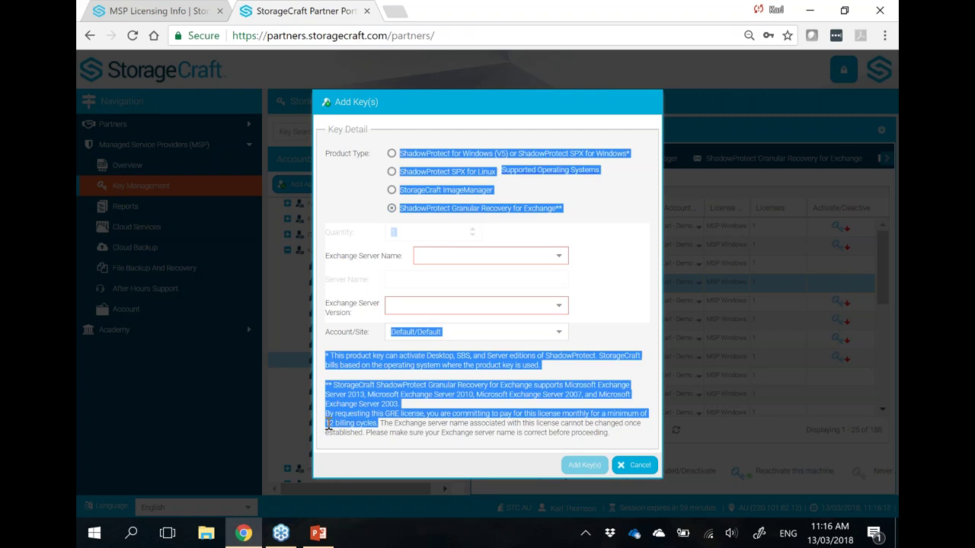
left_click(329, 427)
left_click_drag(326, 424, 378, 424)
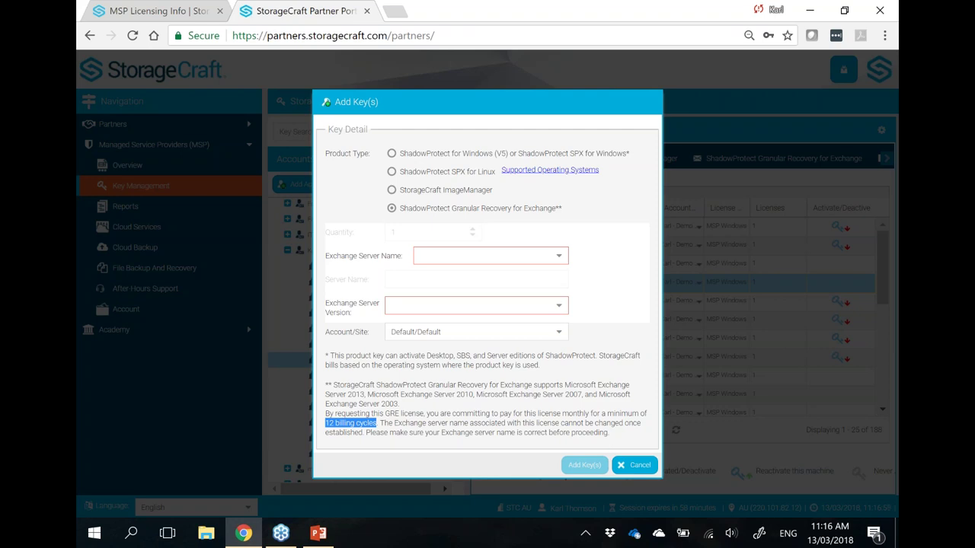
left_click(636, 464)
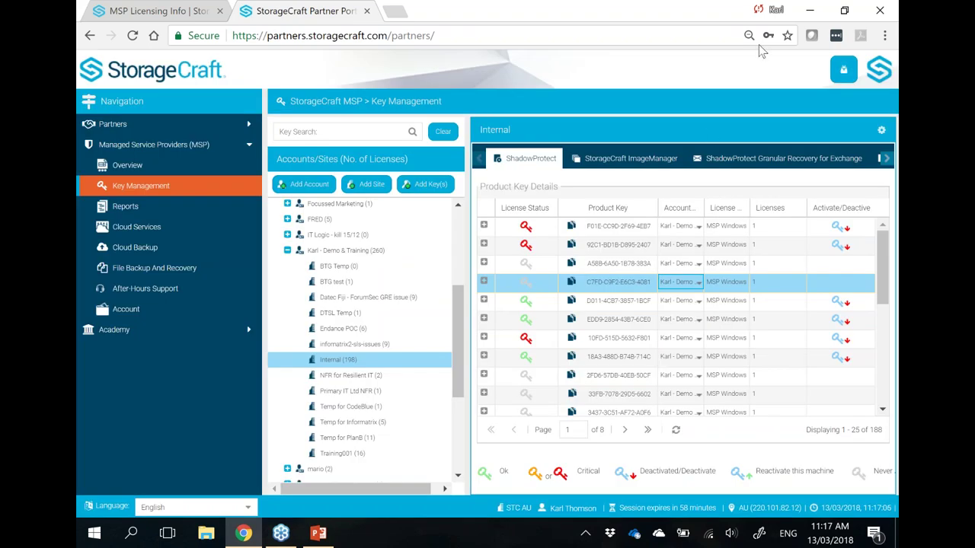
Show the available installer downloads and open the MSP reports page
left_click(844, 70)
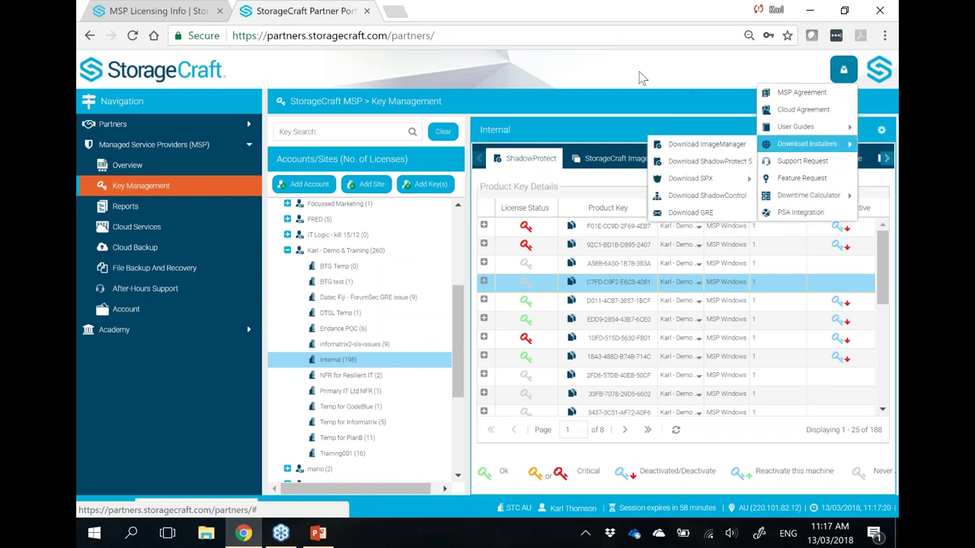
left_click(134, 217)
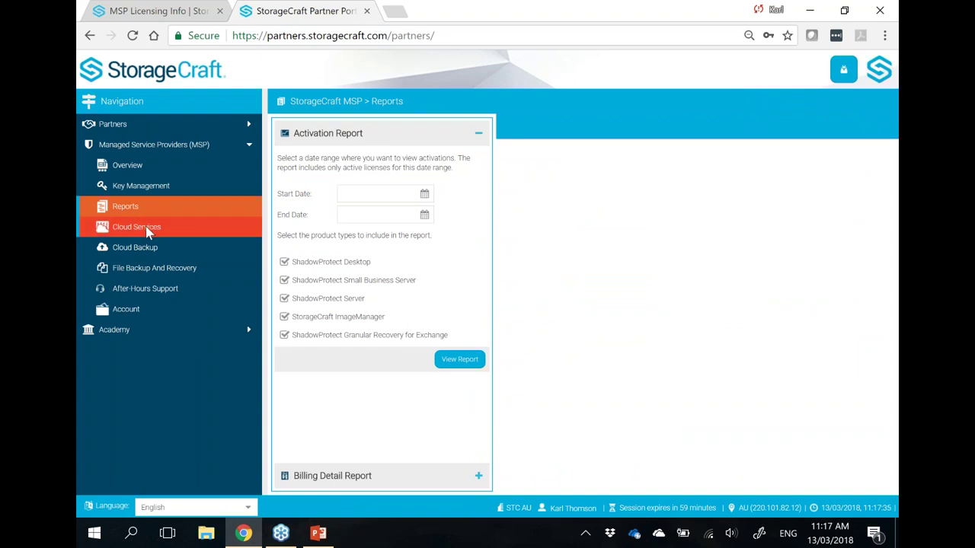
In Cloud Services, examine the networking settings of the account containing KT-SERVER02 and open that machine's details
left_click(145, 232)
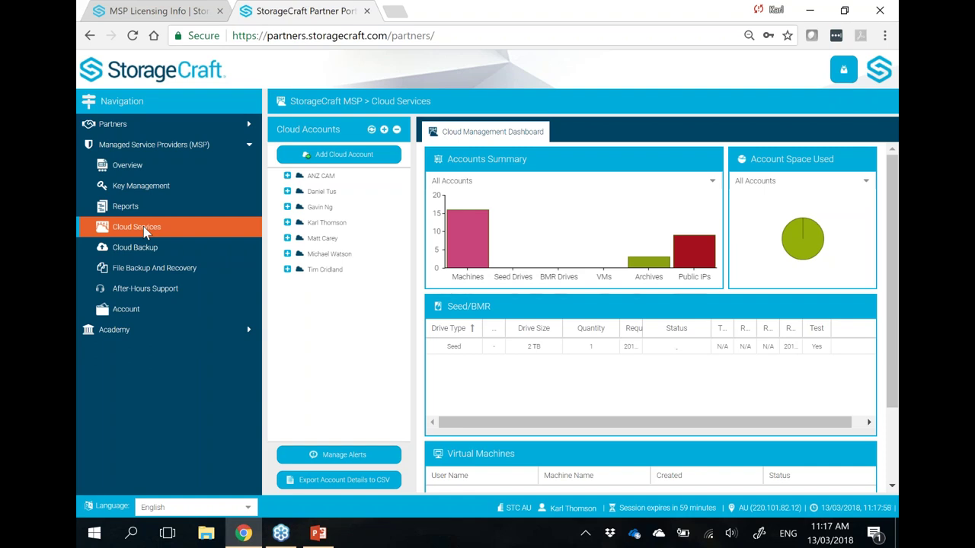
left_click(288, 237)
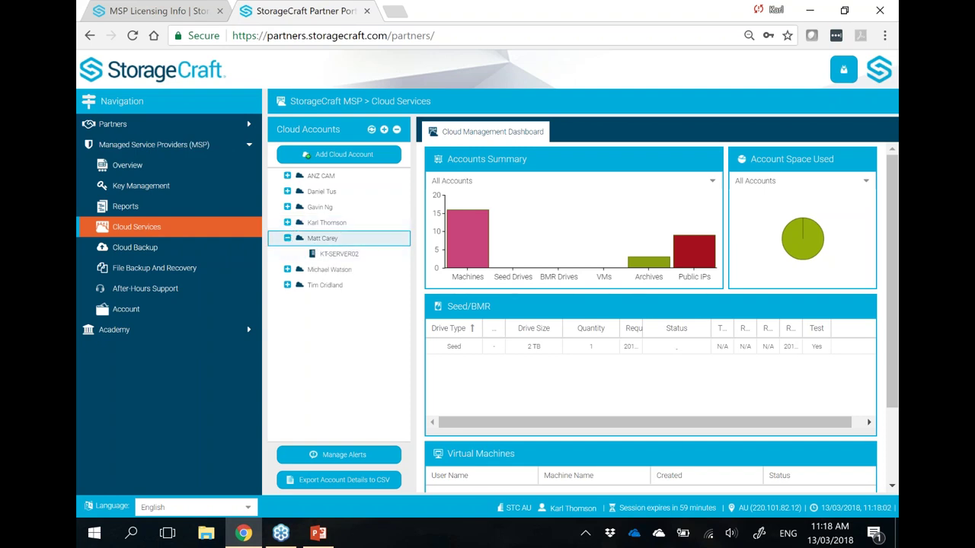
left_click(345, 238)
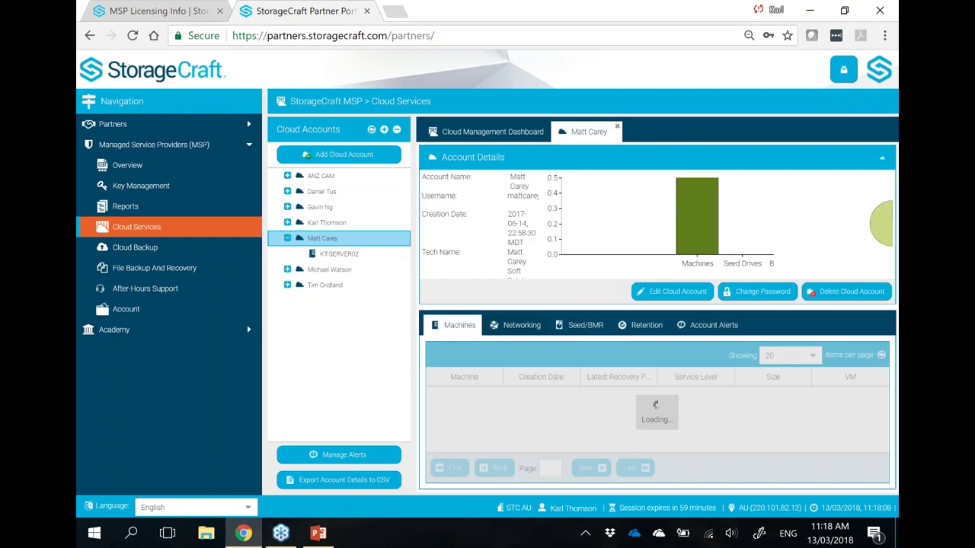
left_click(536, 326)
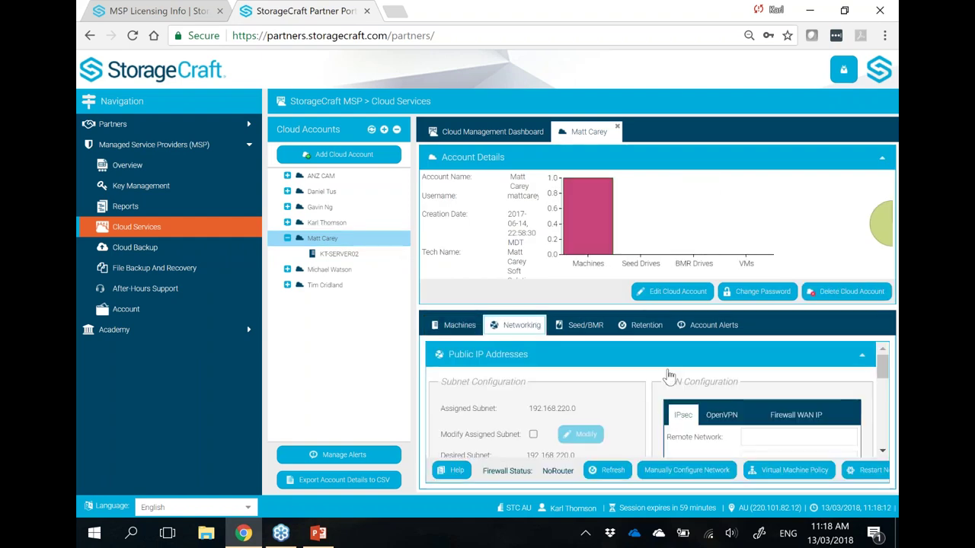
left_click(365, 253)
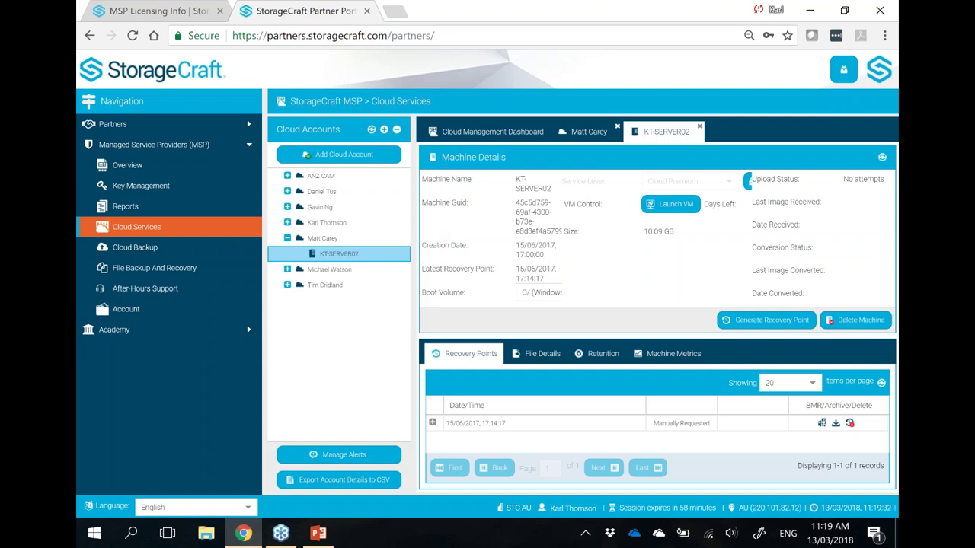
Open the services of the Not For Resale (NFR) account in Cloud Backup
left_click(134, 247)
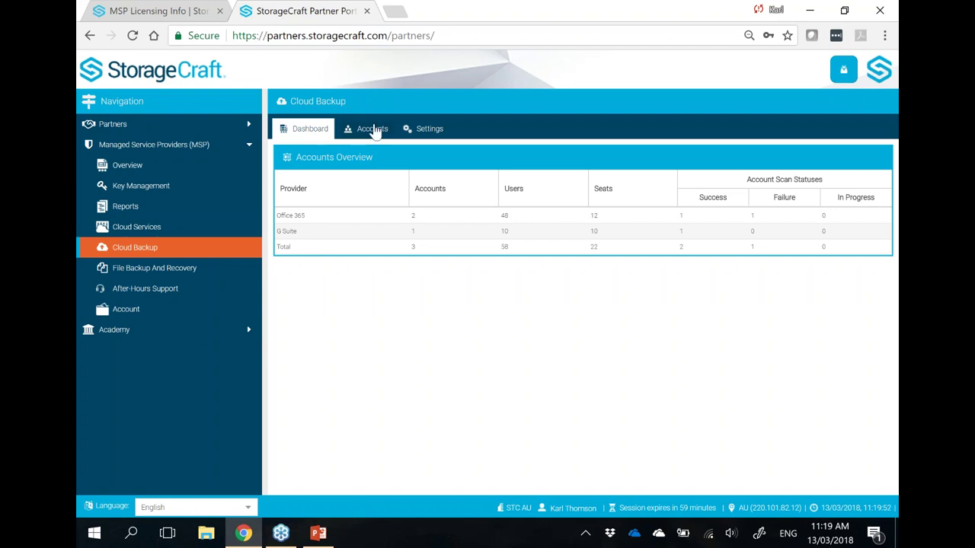
left_click(373, 128)
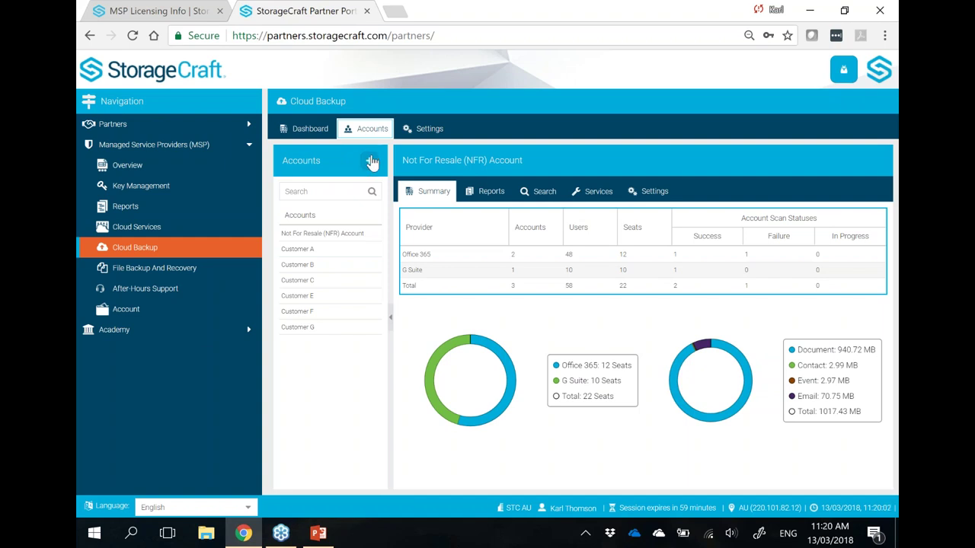
left_click(597, 194)
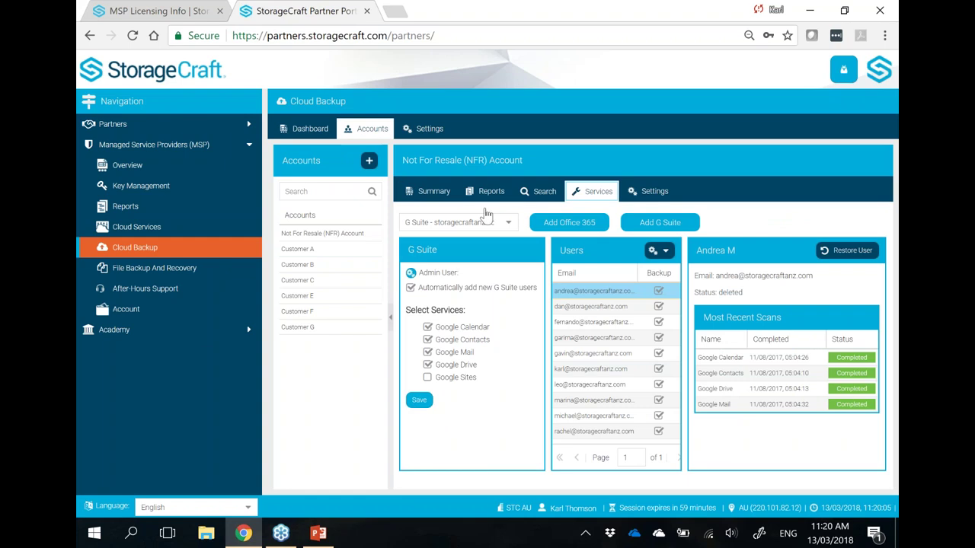
Show the account's Office 365 storagecraftanz.onmicrosoft.com service settings and open its backup search
left_click(509, 222)
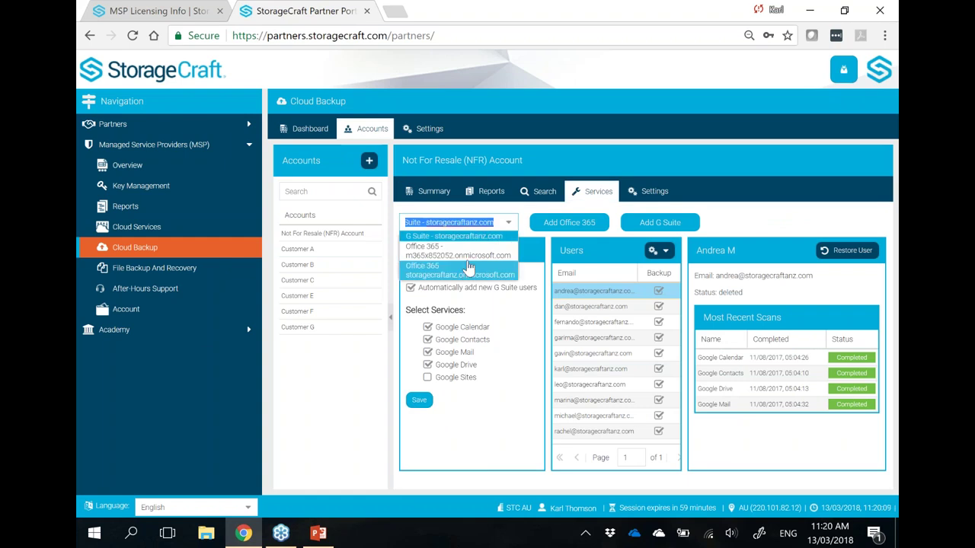
left_click(469, 268)
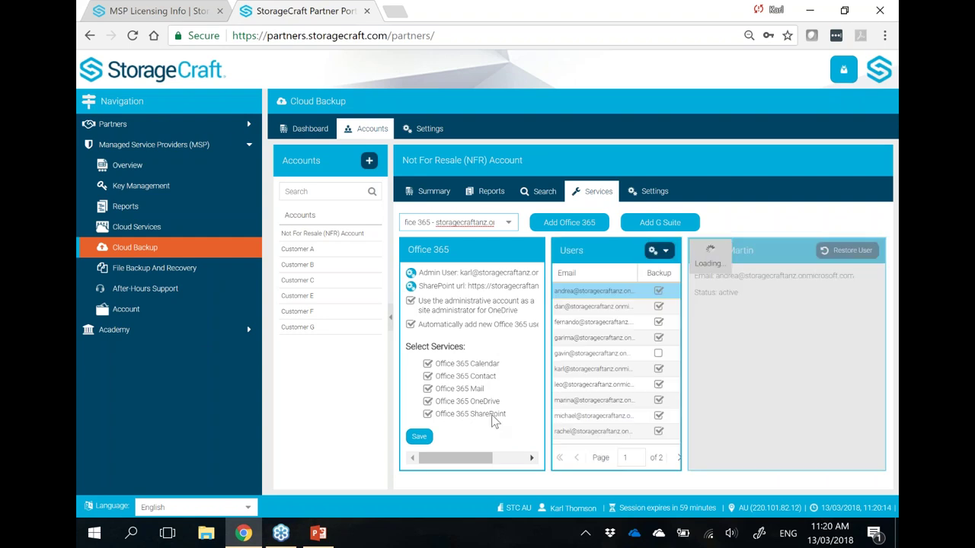
left_click(540, 193)
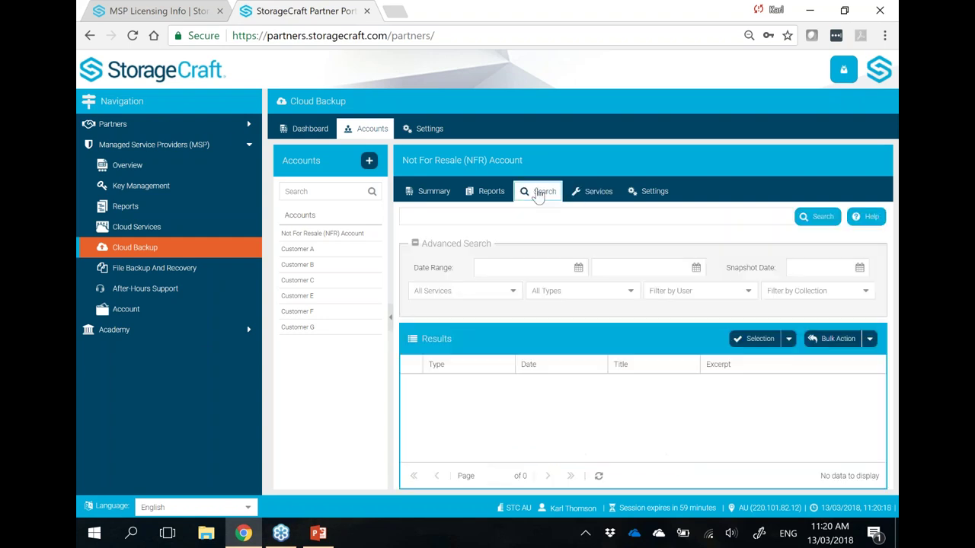